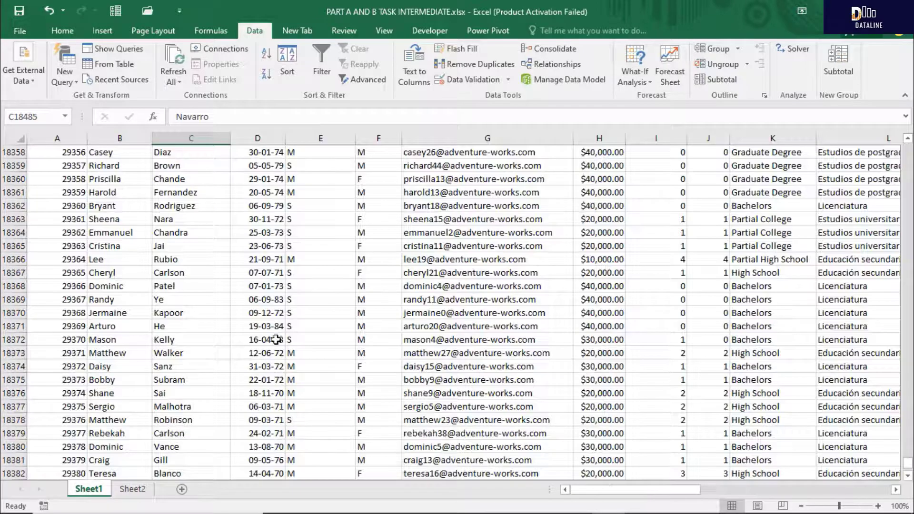
Create a PivotTable from the Sheet1 customer data range A1:U18485 on a new worksheet.
left_click(327, 287)
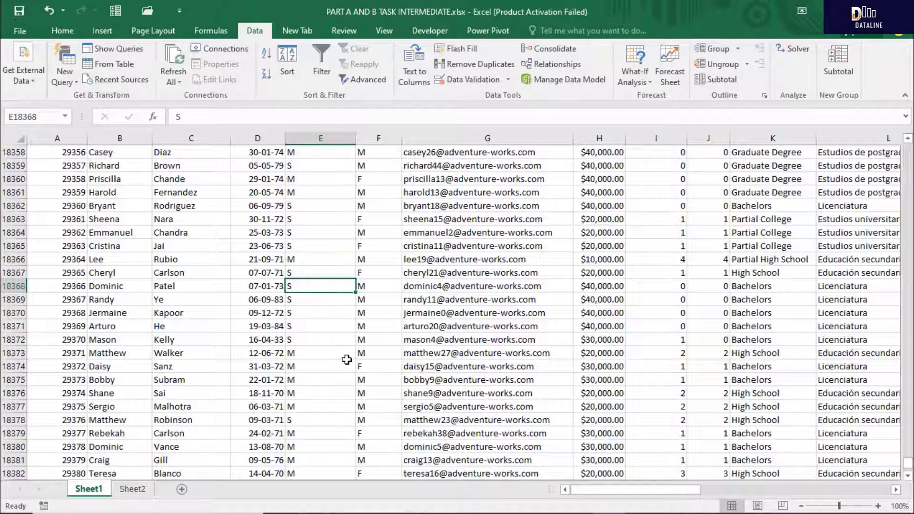
left_click(103, 35)
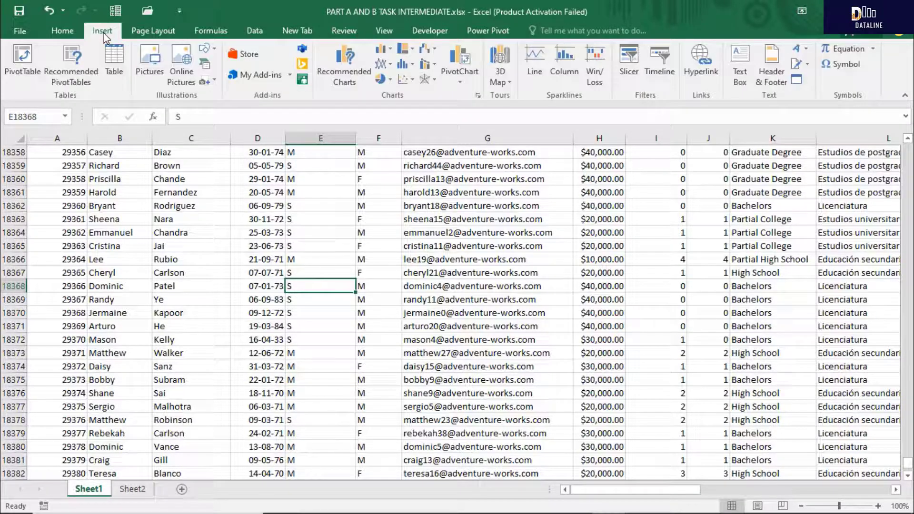
left_click(15, 69)
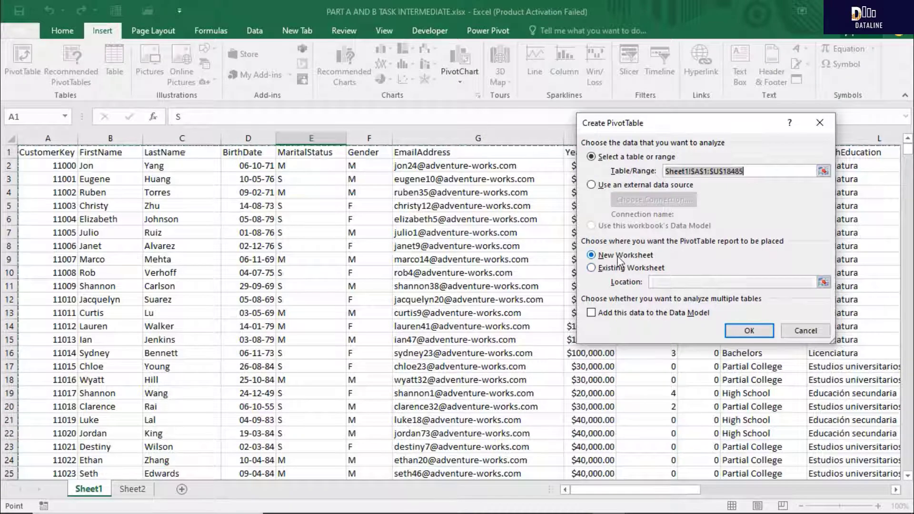
left_click(749, 331)
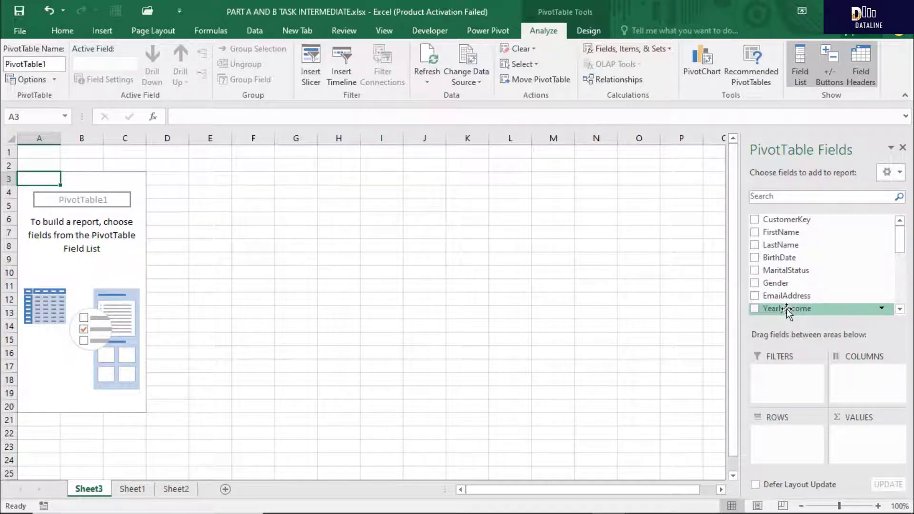
Build the pivot layout with YearlyIncome as rows, Gender as columns and Count of Gender as values.
scroll(787, 311, "down", 1)
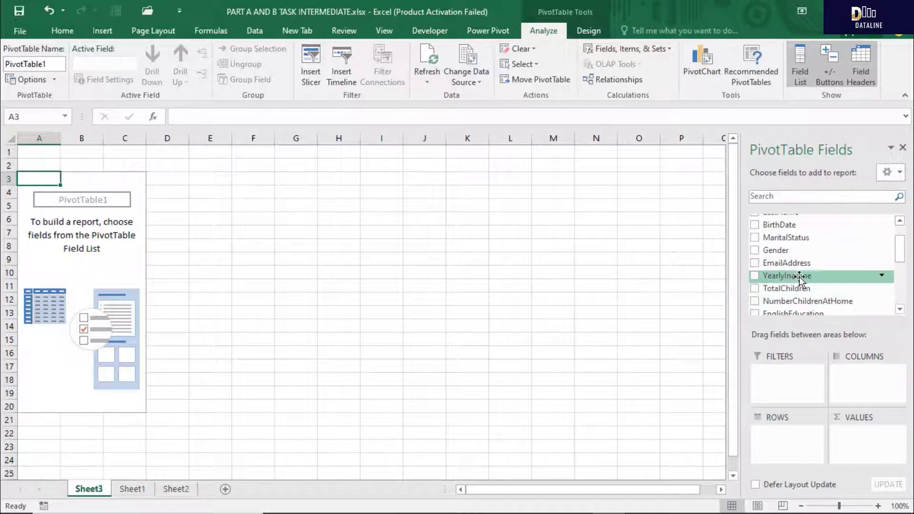
left_click_drag(800, 279, 795, 431)
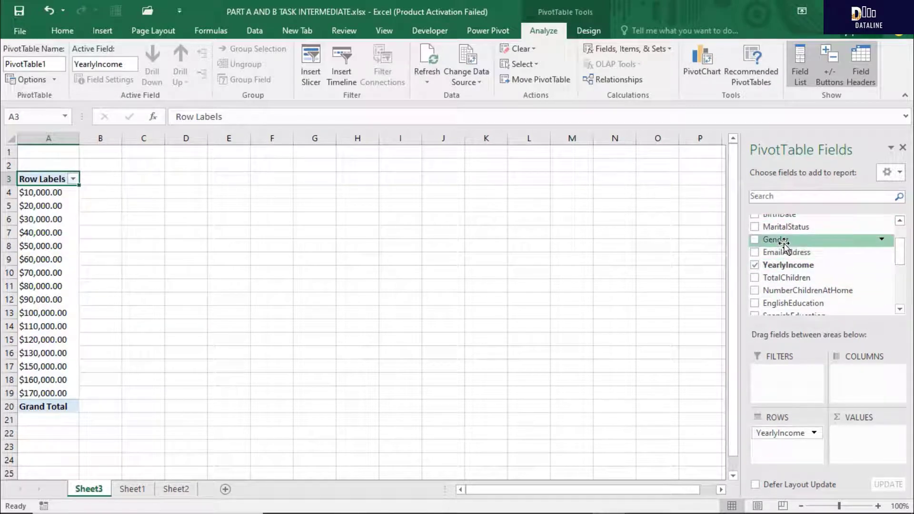
left_click_drag(784, 245, 867, 441)
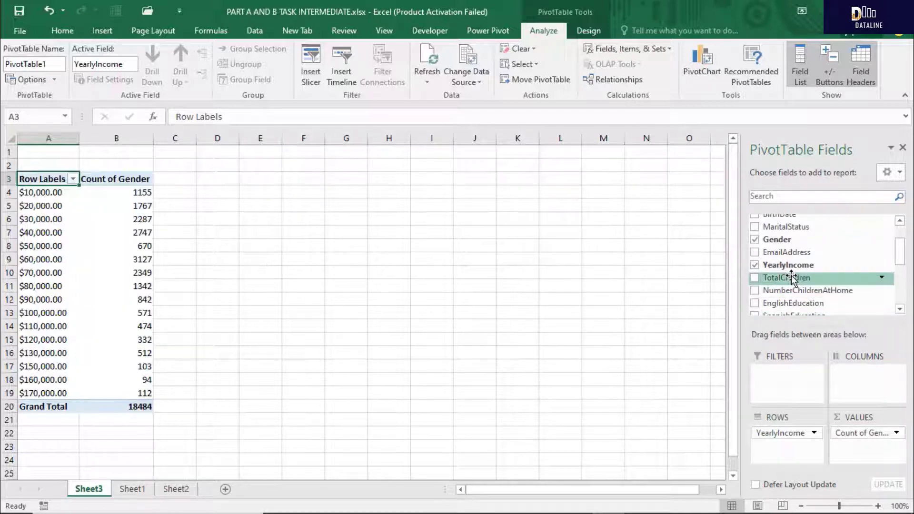
left_click_drag(783, 244, 868, 388)
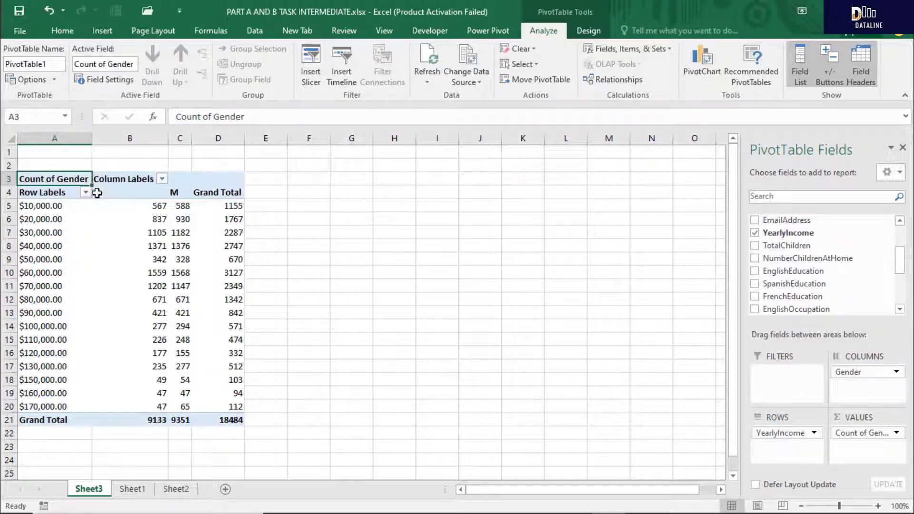
left_click(177, 409)
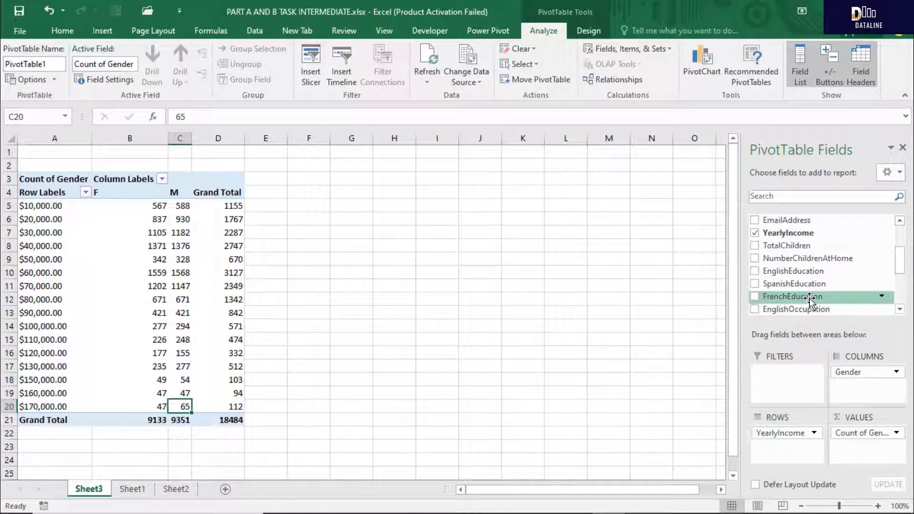
scroll(810, 296, "down", 3)
scroll(810, 298, "up", 5)
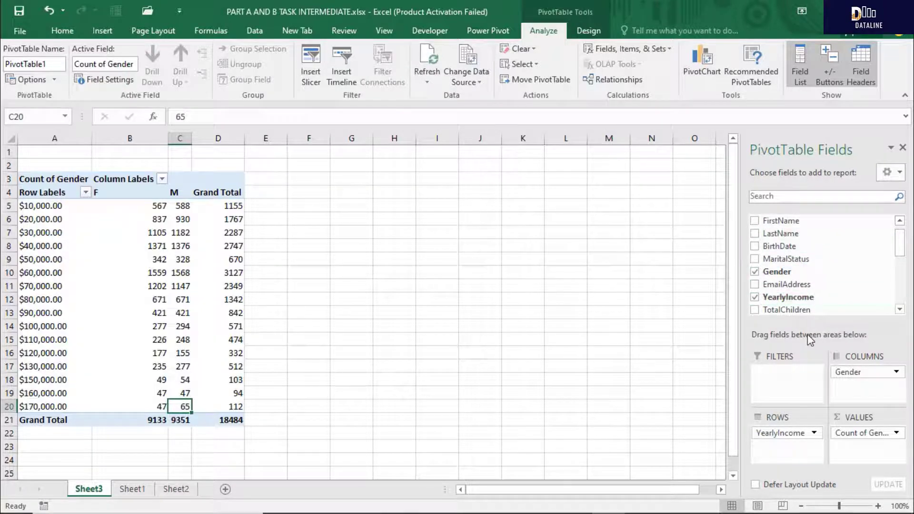
left_click(644, 501)
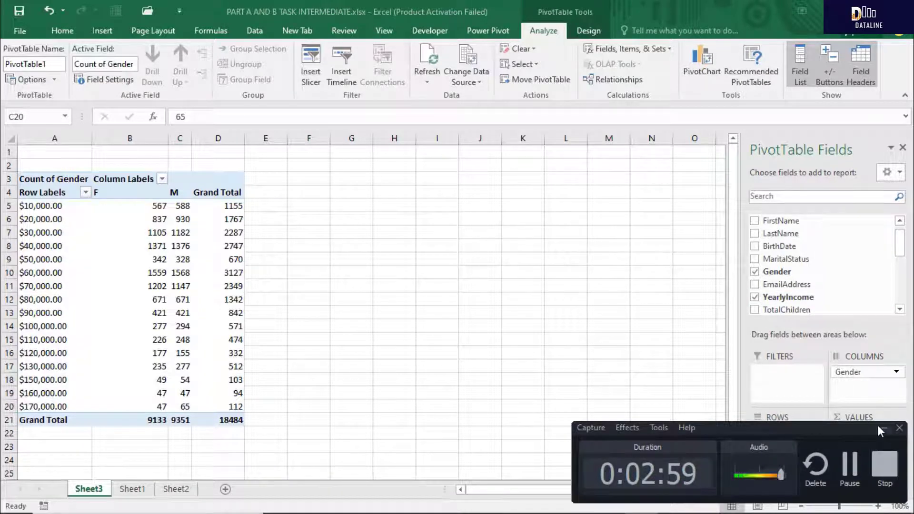
left_click(880, 428)
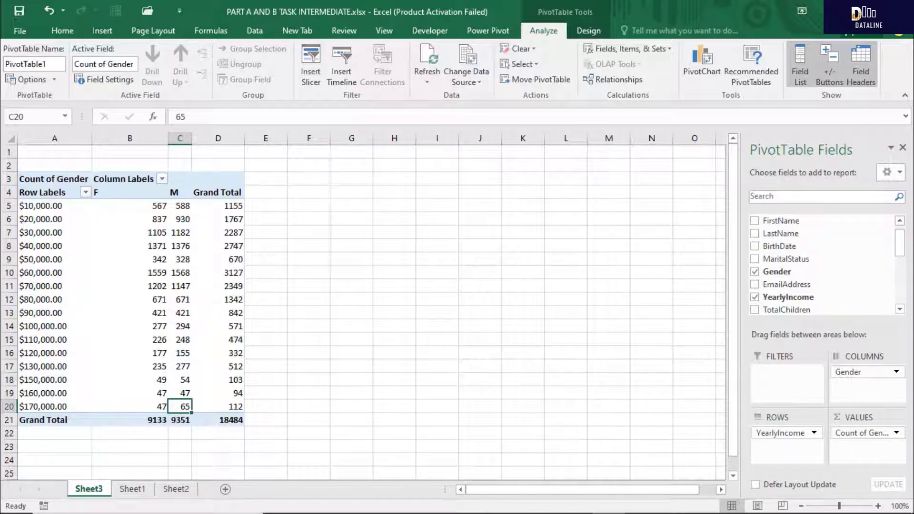
Add the LastName field to the pivot table as a report filter.
scroll(812, 247, "up", 1)
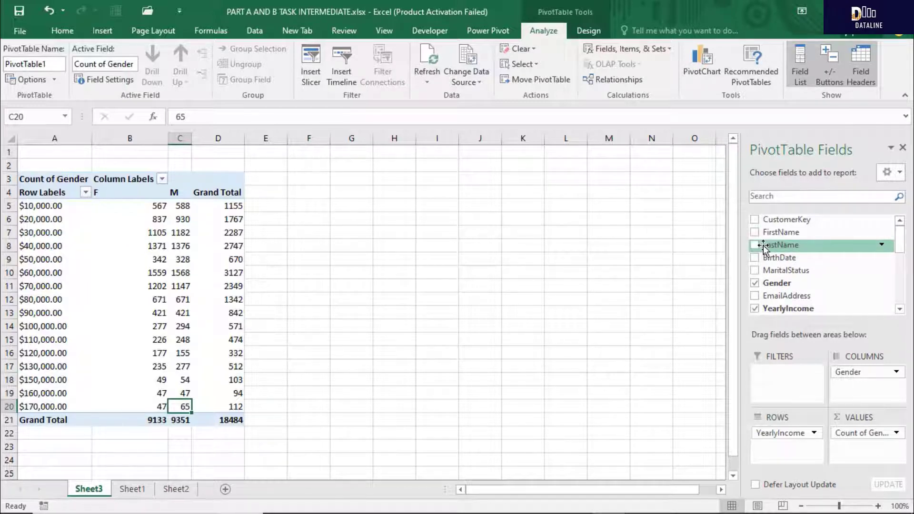
left_click_drag(763, 247, 776, 373)
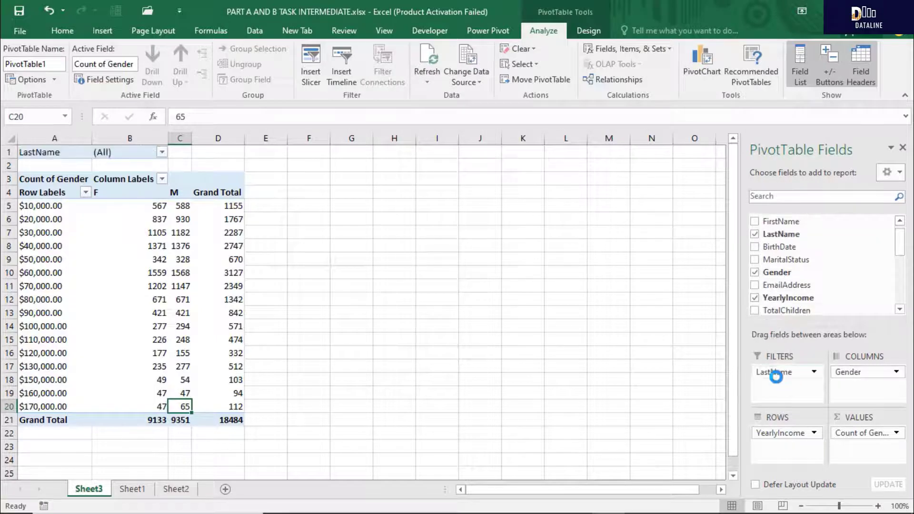
Filter the pivot table by a single last name and switch the filter to another one.
left_click(162, 152)
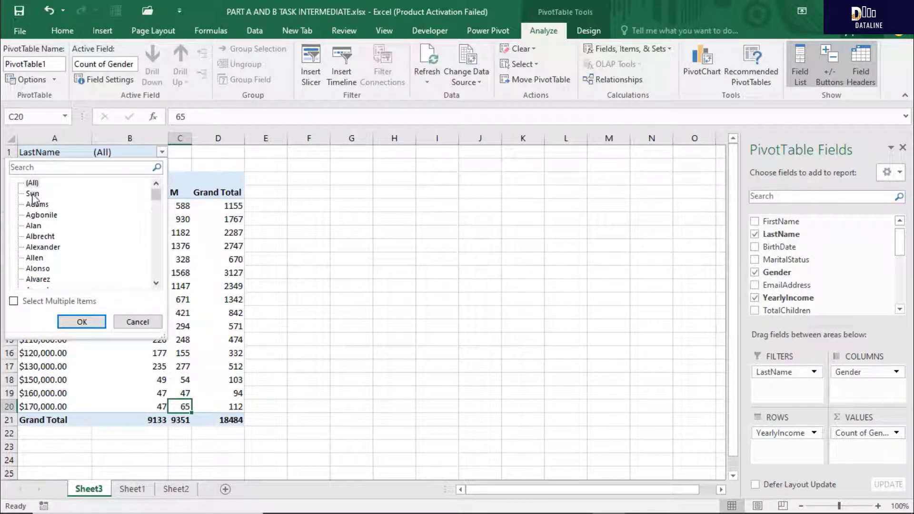
left_click(84, 323)
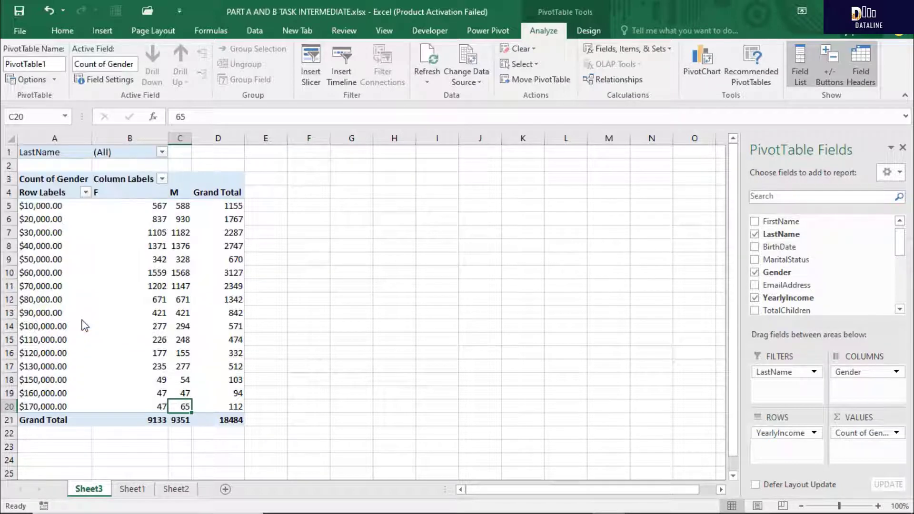
left_click(162, 152)
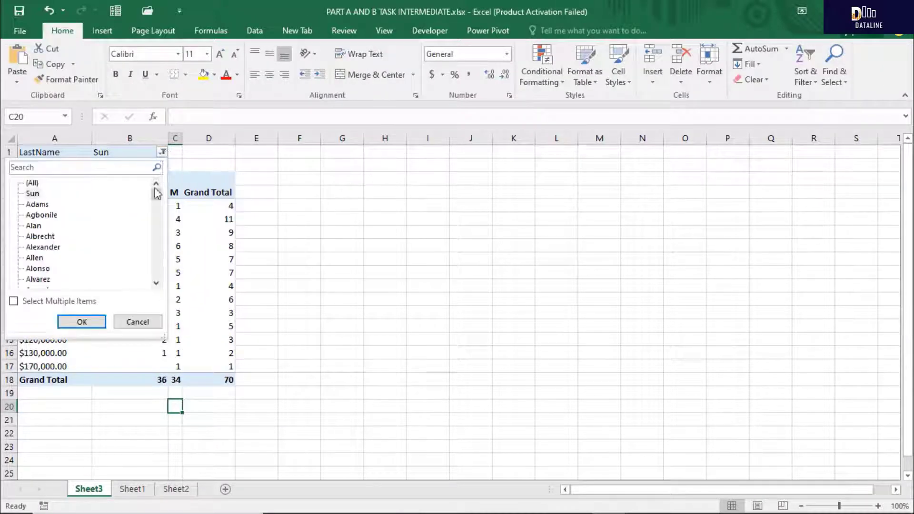
left_click(42, 247)
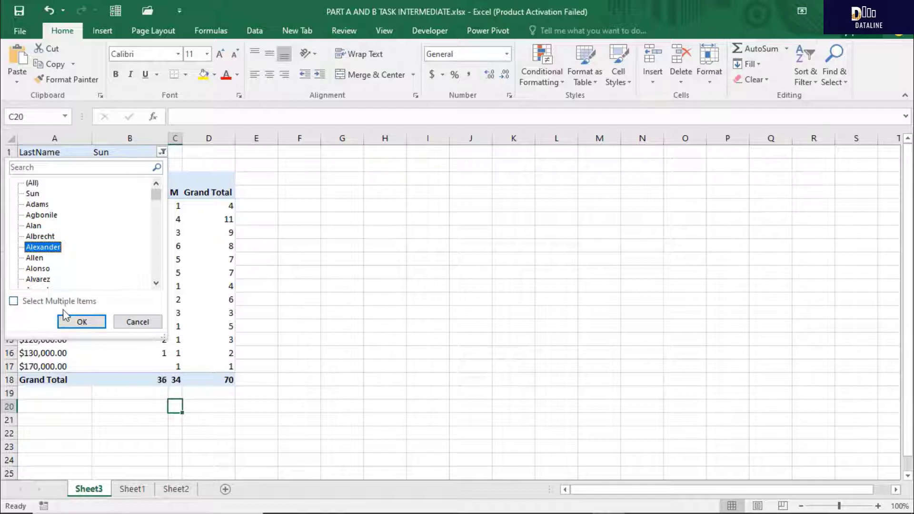
left_click(76, 321)
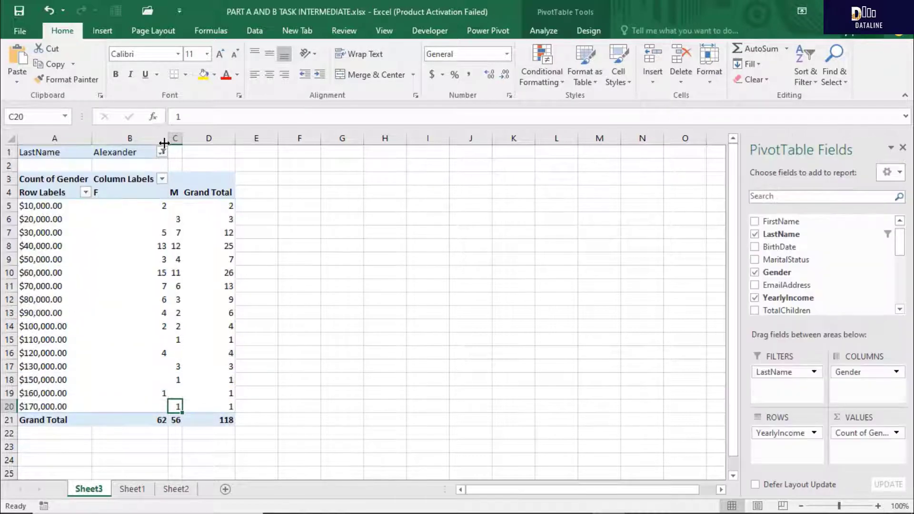
Reset the LastName report filter to (All).
left_click(163, 152)
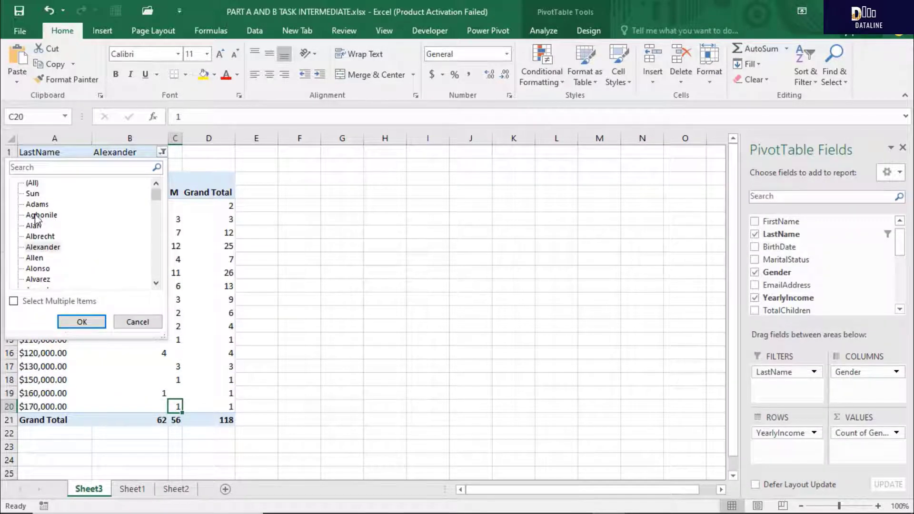
left_click(34, 194)
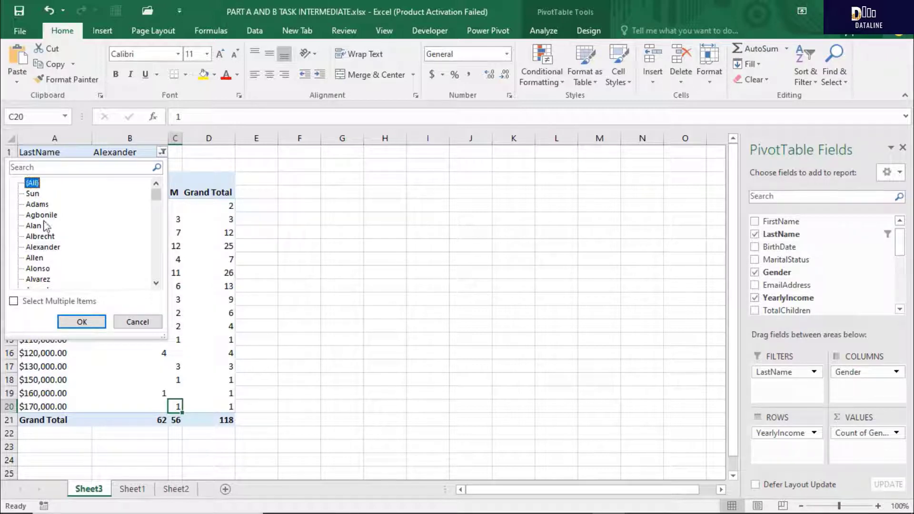
left_click(94, 324)
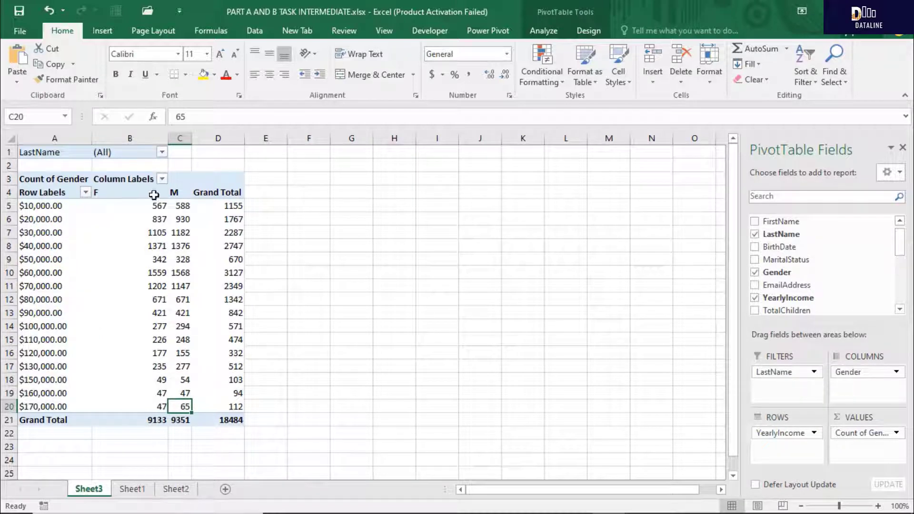
Filter the pivot table by several individual last names, one after another.
left_click(162, 151)
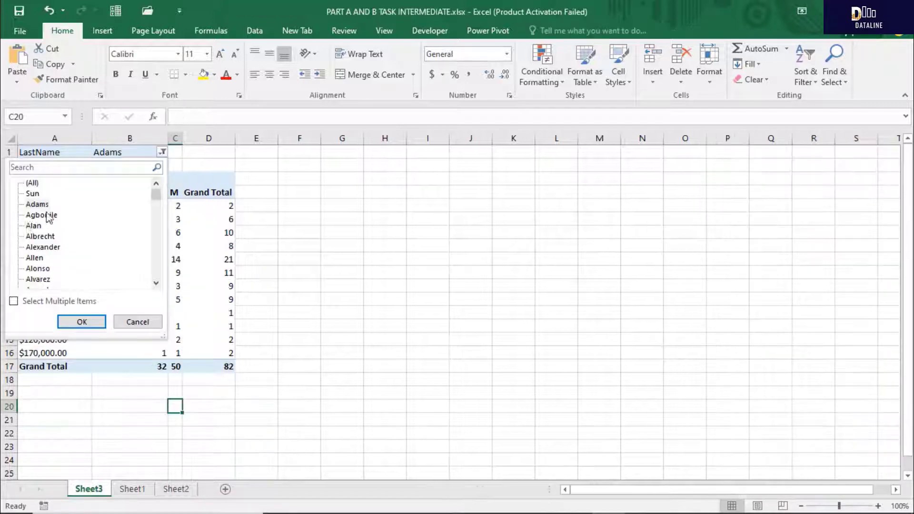
left_click(34, 226)
left_click(82, 322)
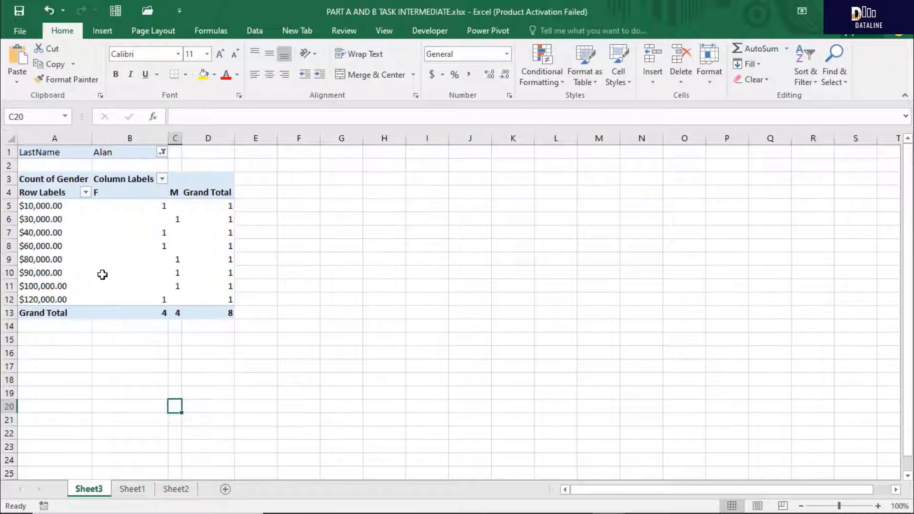
left_click(163, 152)
left_click(48, 272)
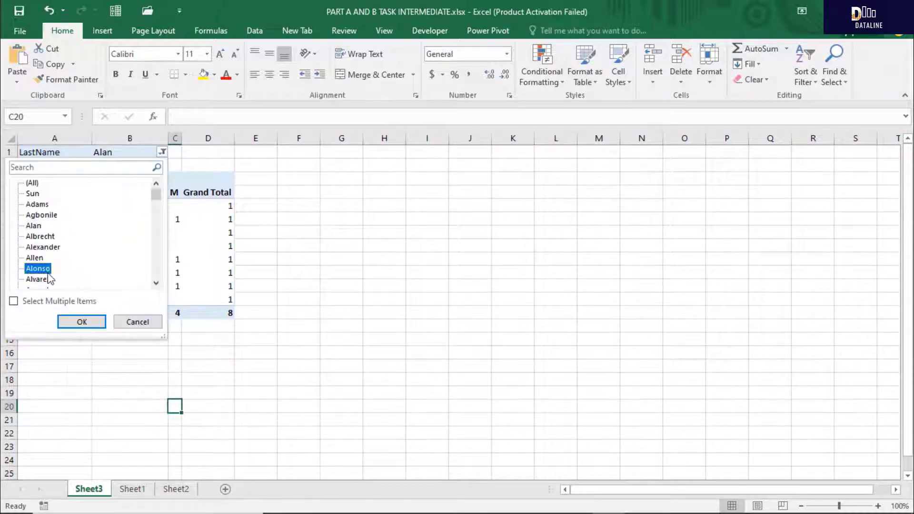
left_click(78, 322)
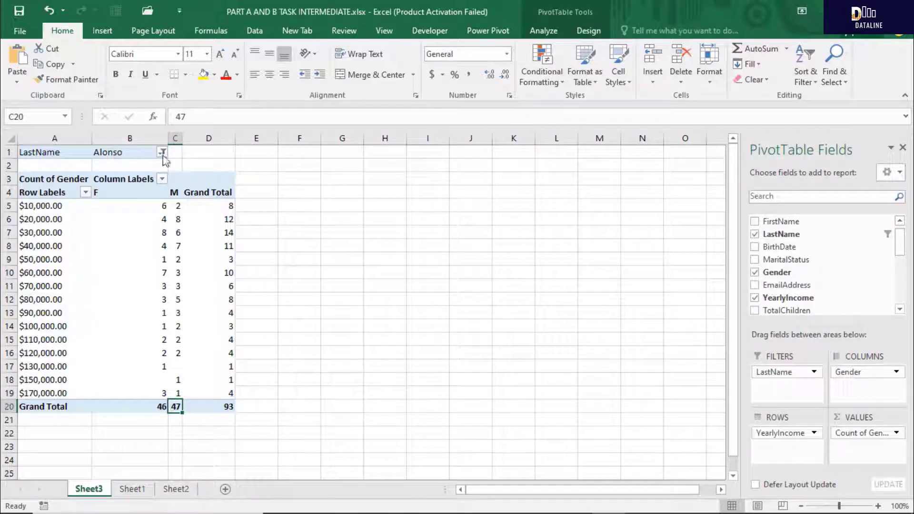
Look through the whole list of last names offered by the report filter without changing the selection.
left_click(163, 152)
scroll(90, 243, "down", 20)
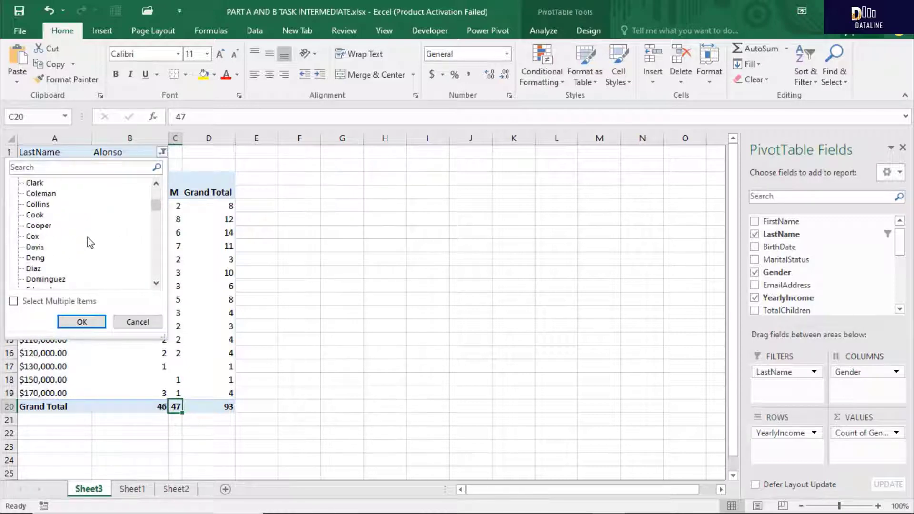
scroll(88, 237, "down", 10)
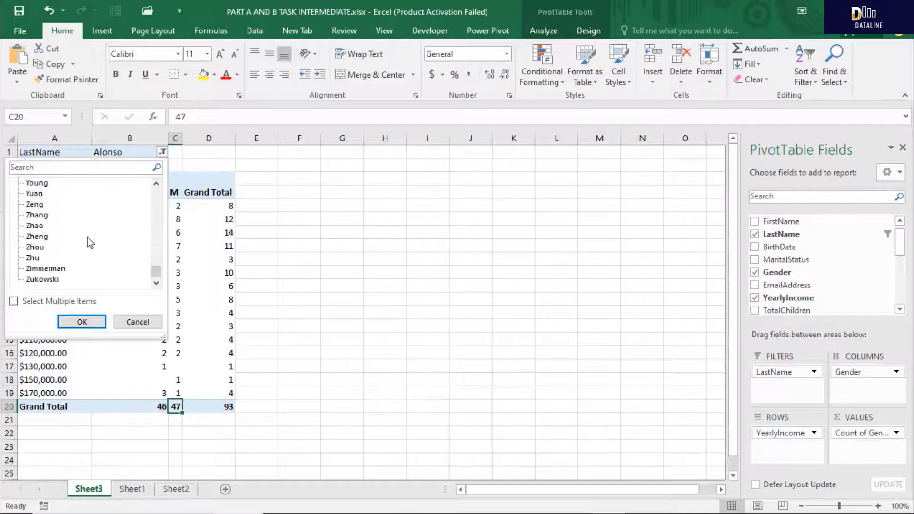
scroll(88, 237, "up", 15)
scroll(88, 239, "up", 20)
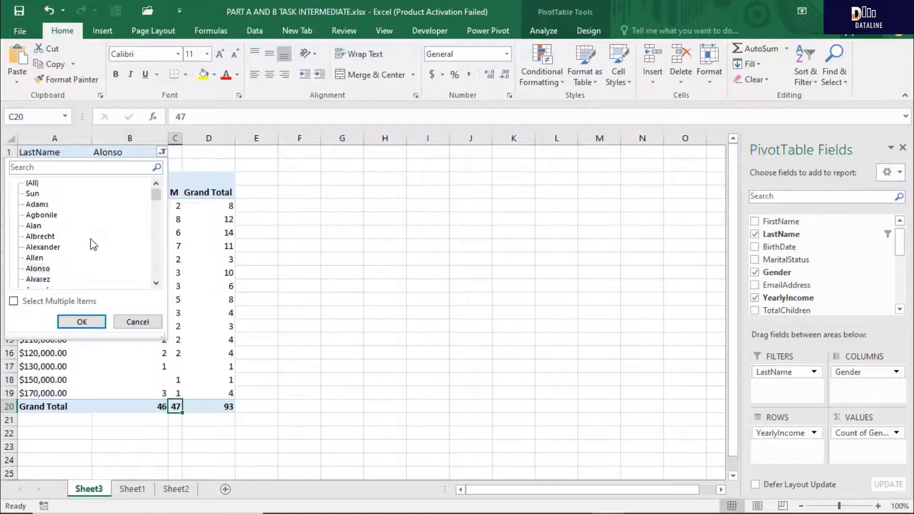
scroll(91, 259, "down", 20)
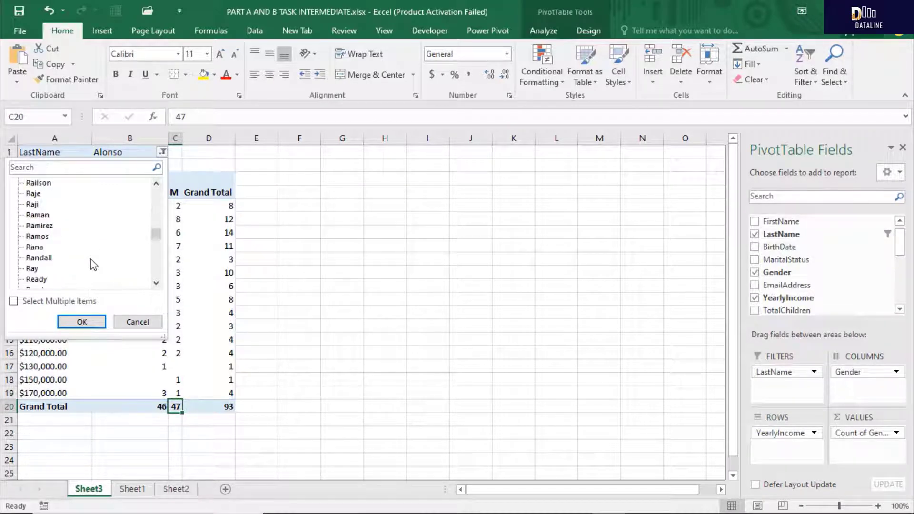
left_click(81, 323)
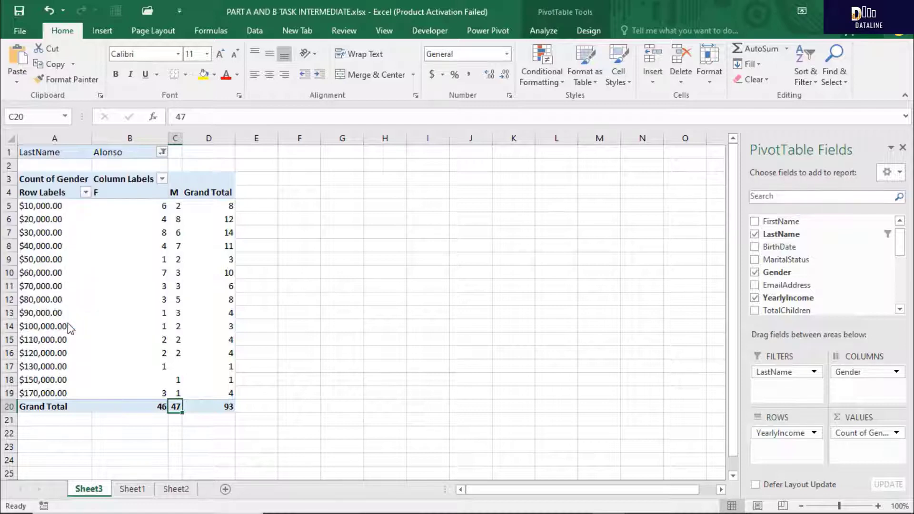
Clear the single-name selection by setting the LastName report filter to (All).
left_click(162, 152)
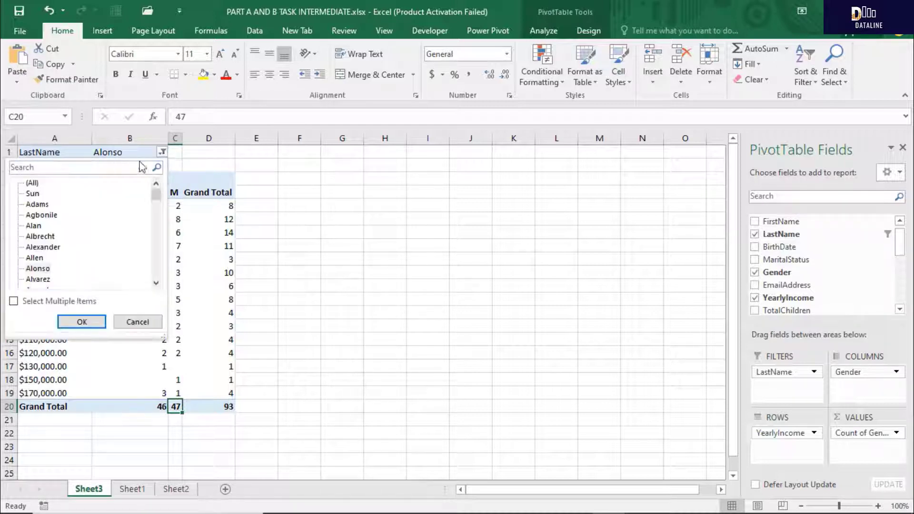
left_click(33, 183)
left_click(79, 322)
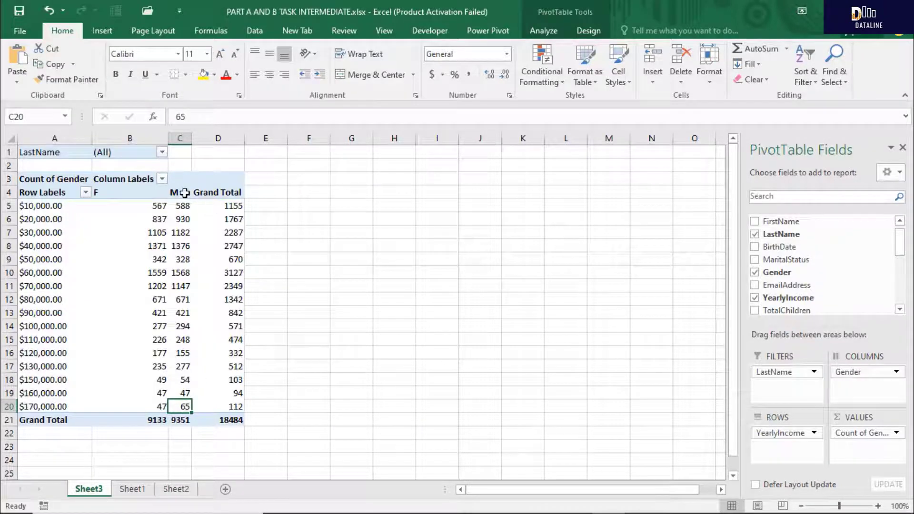
Examine the gender counts in the pivot table for the $100,000 and $10,000 income rows.
mouse_move(173, 201)
left_click(212, 326)
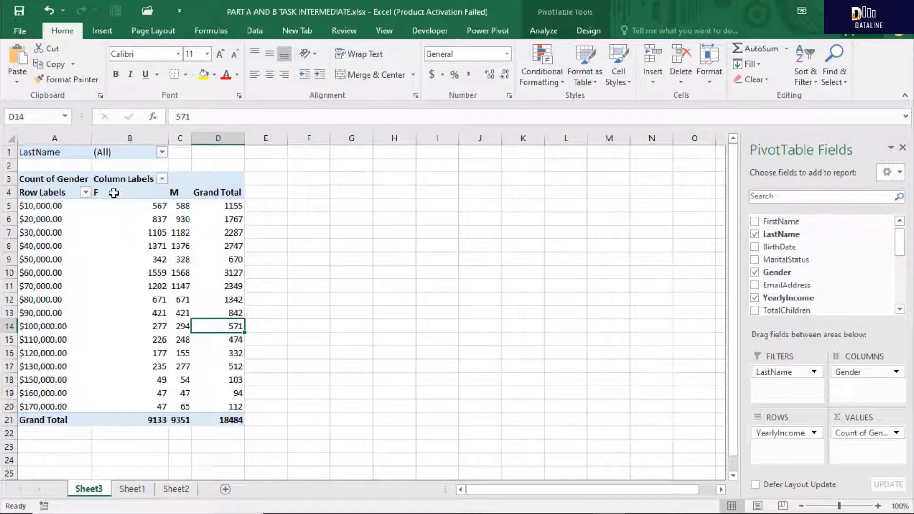
left_click(119, 209)
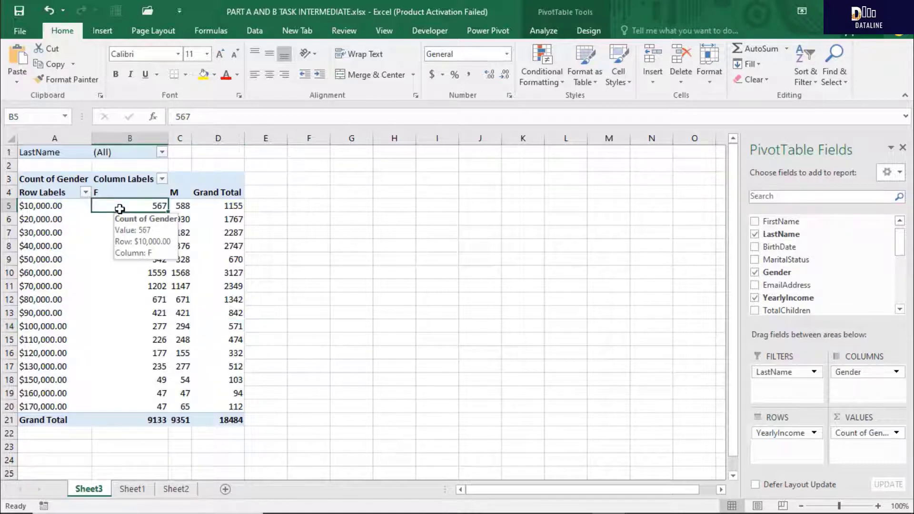
Generate a separate report filter page for every value of the LastName filter.
left_click(543, 30)
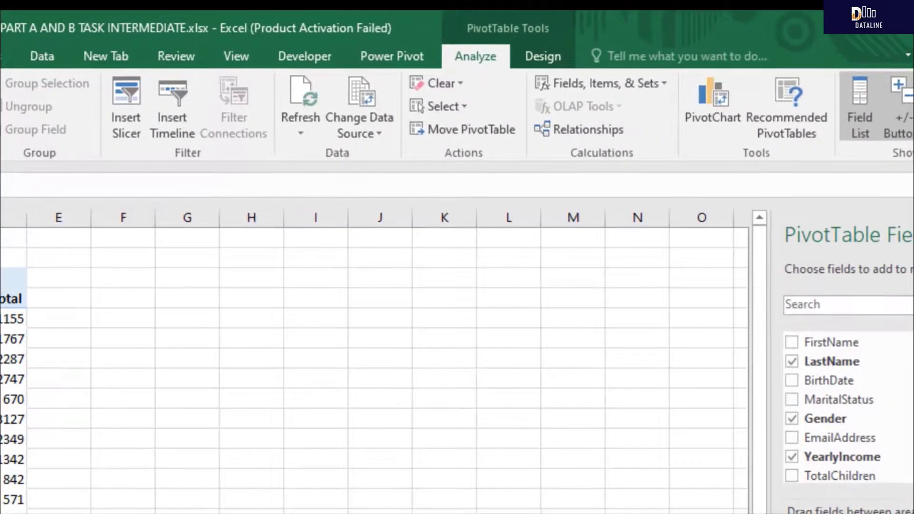
left_click(70, 80)
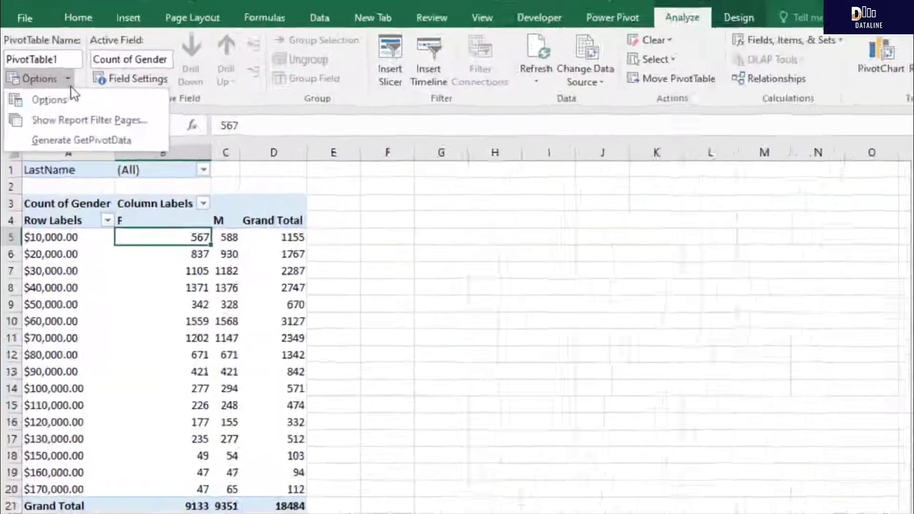
left_click(89, 77)
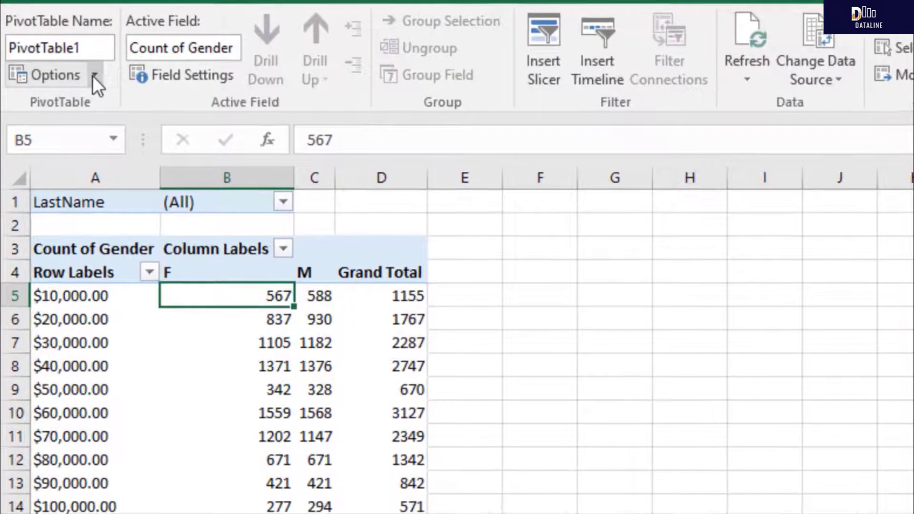
left_click(90, 76)
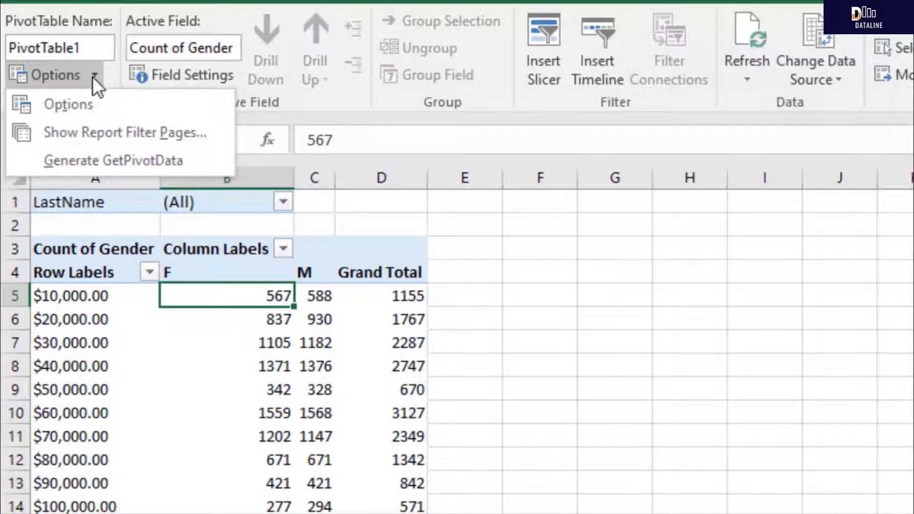
left_click(102, 133)
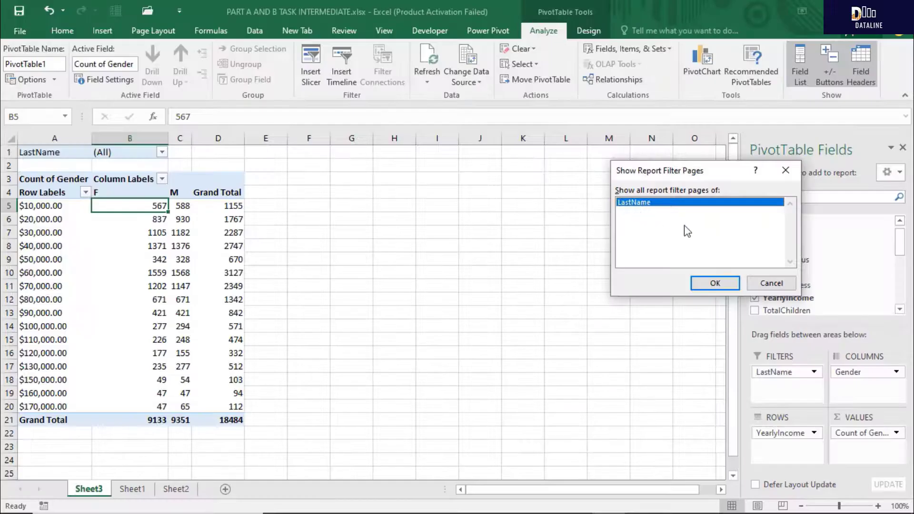
left_click(717, 284)
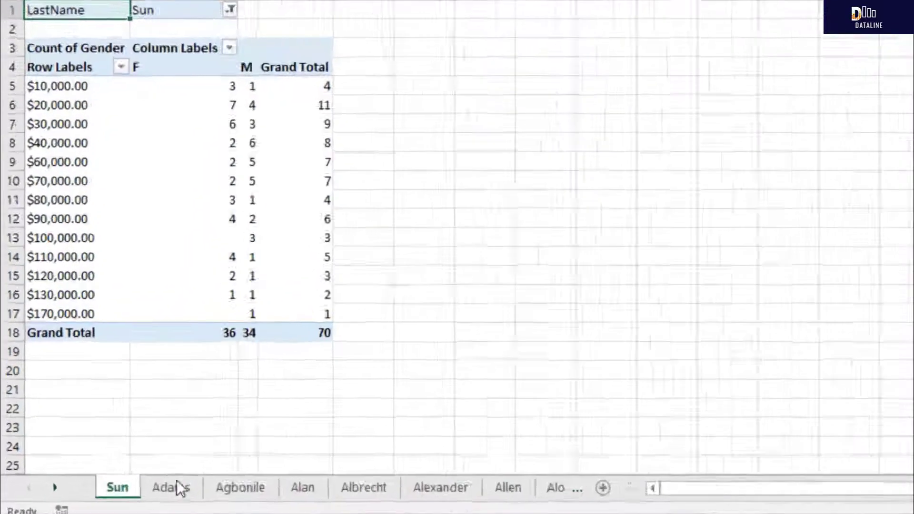
Look through the pivot tables on the first few generated last-name sheets.
left_click(123, 491)
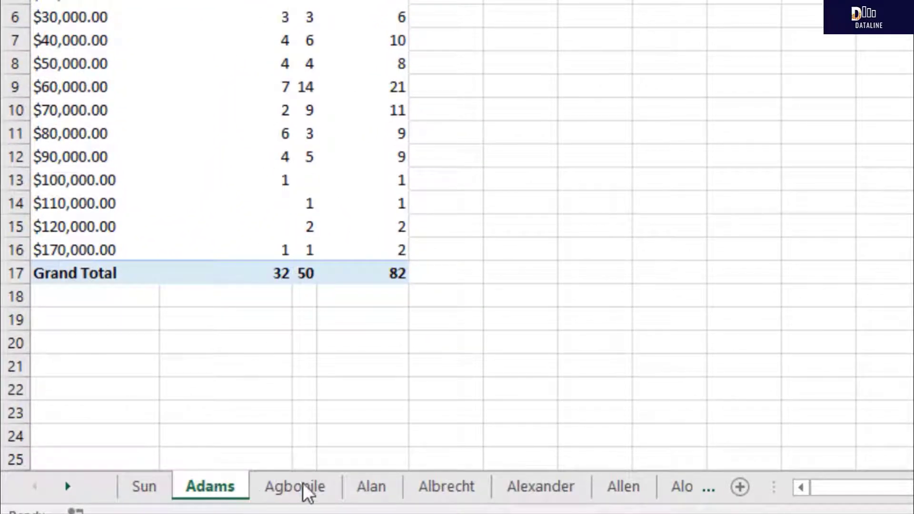
left_click(317, 486)
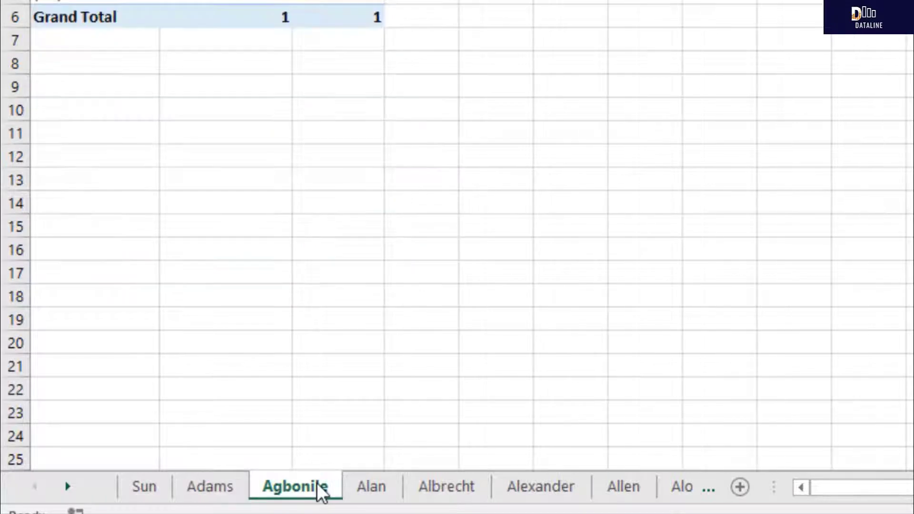
left_click(371, 488)
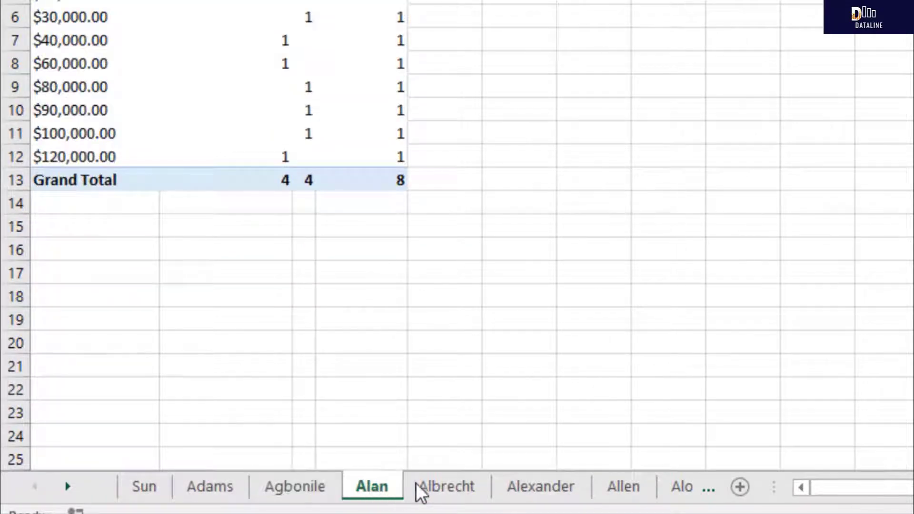
left_click(460, 491)
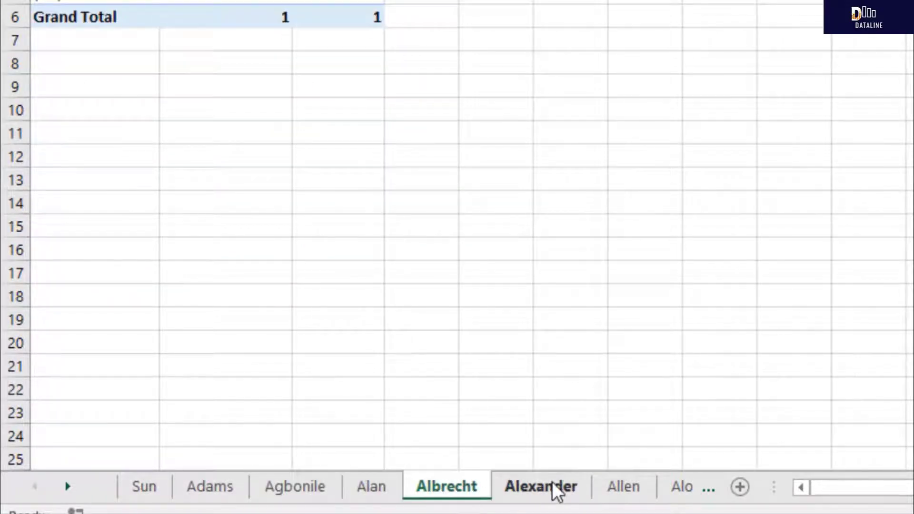
left_click(555, 486)
Insert several blank worksheets among the generated last-name sheets.
left_click(746, 487)
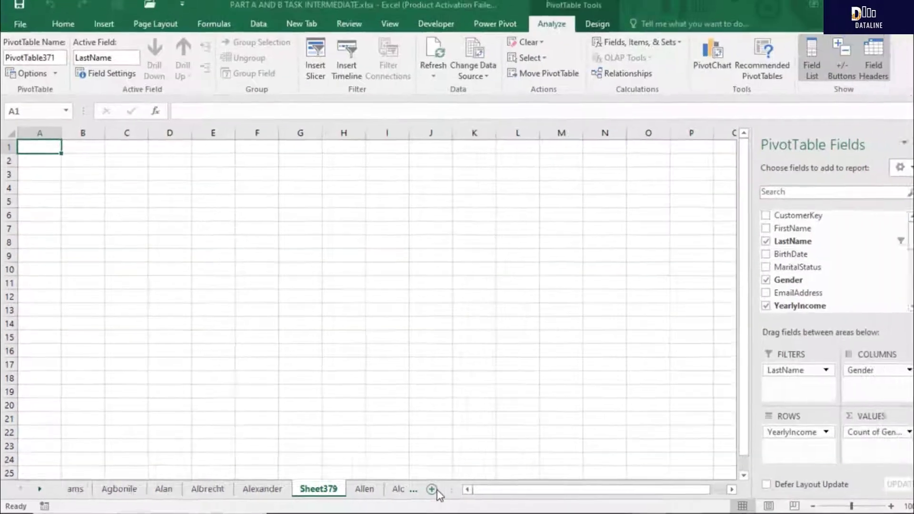
left_click(745, 487)
left_click(746, 487)
left_click(745, 487)
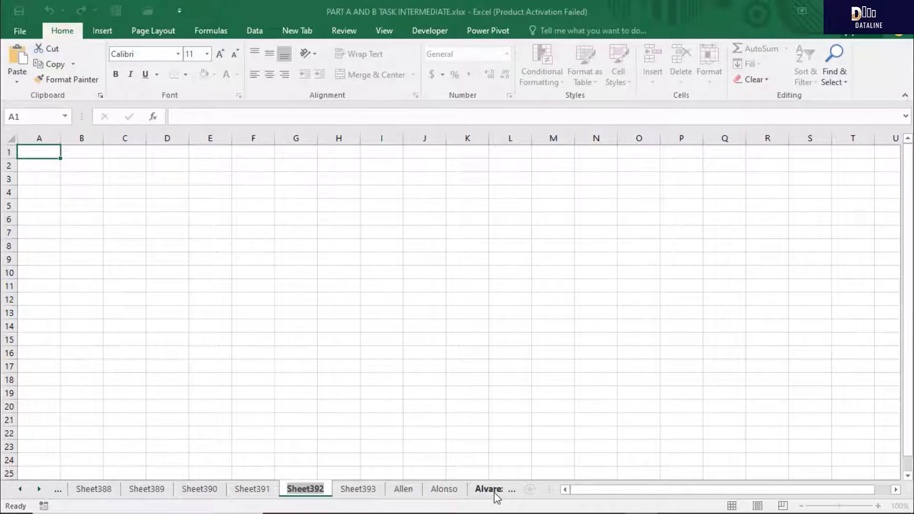
Examine the income and gender counts on the last-name sheets that follow the blank worksheets, switching back and forth between them.
left_click(495, 494)
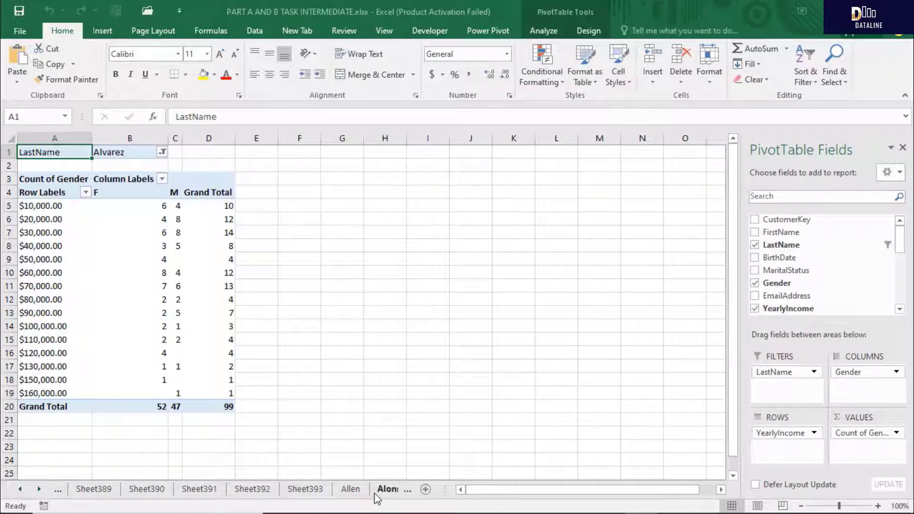
left_click(375, 491)
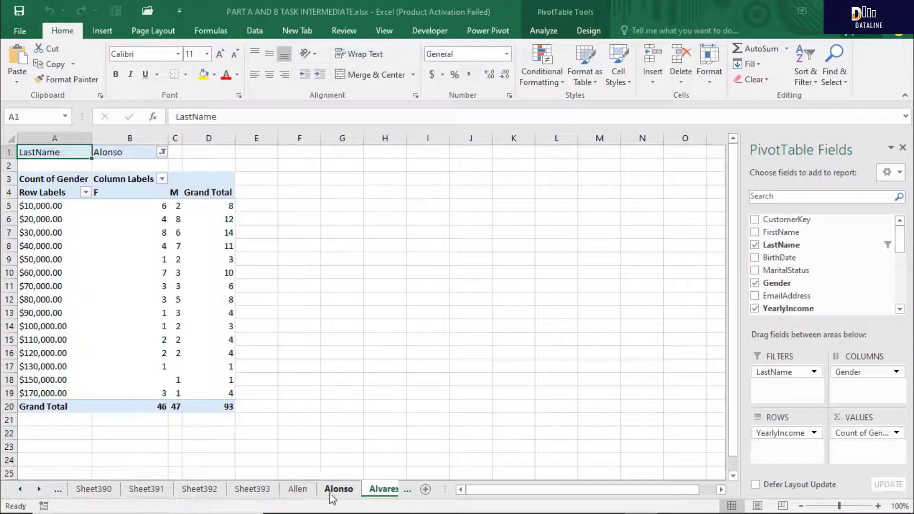
left_click(298, 493)
left_click(379, 491)
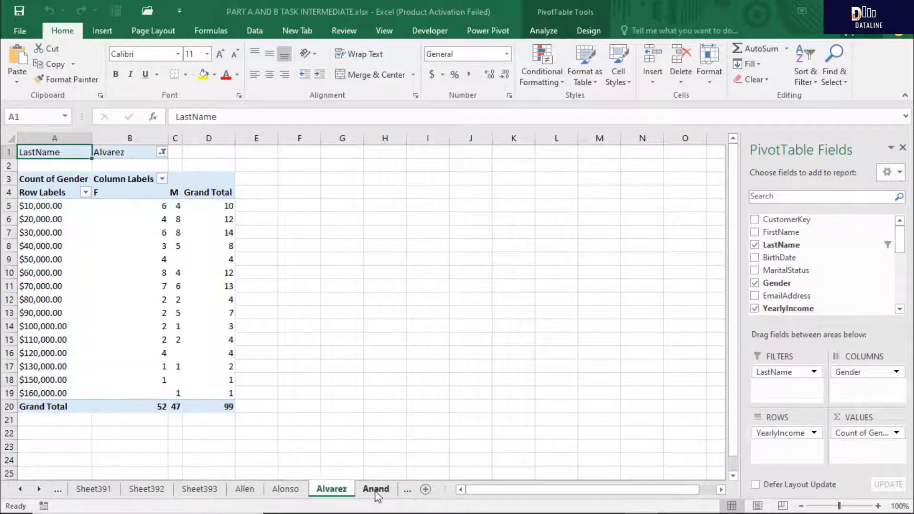
left_click(377, 490)
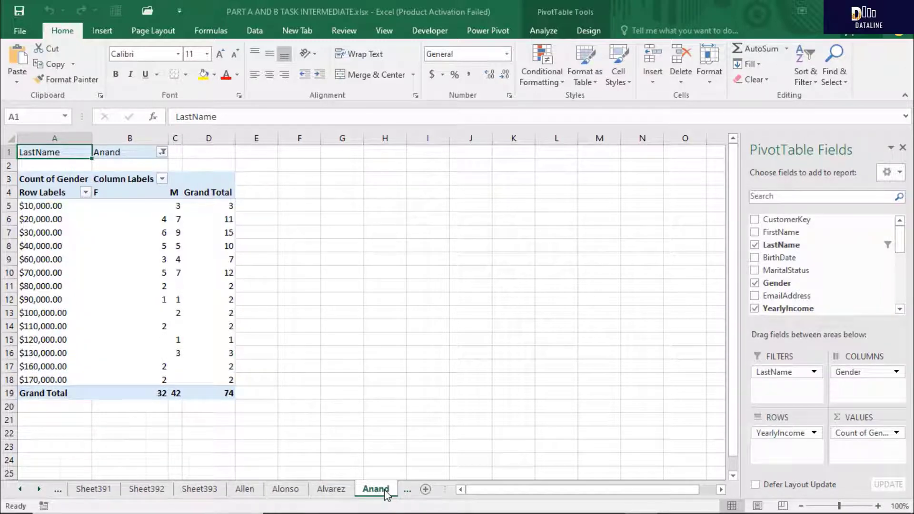
left_click(410, 490)
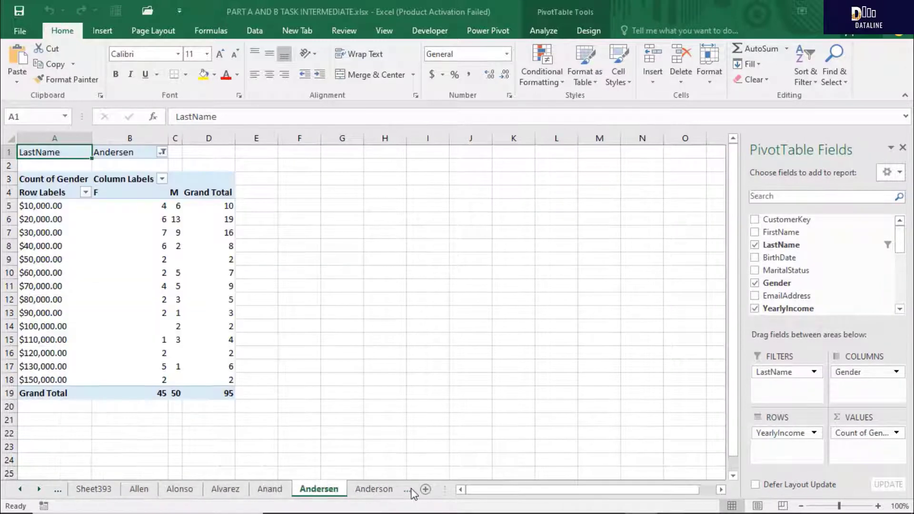
left_click(388, 491)
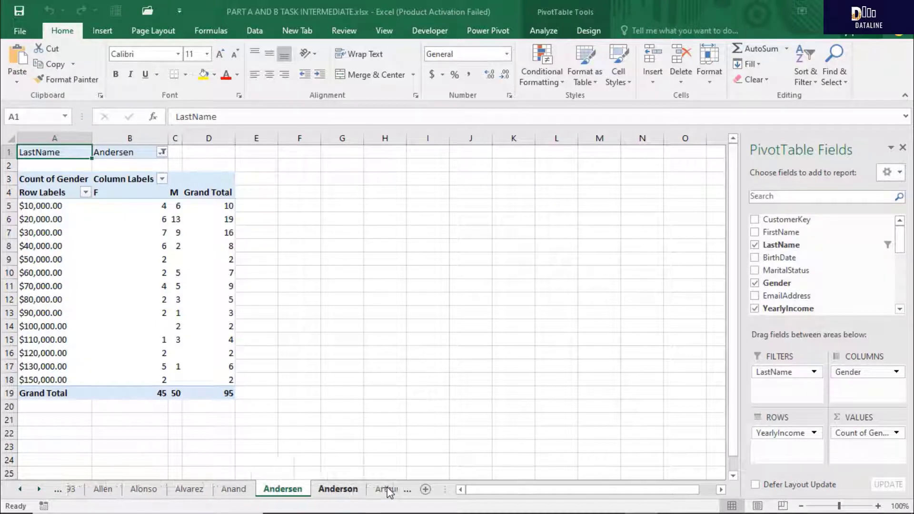
left_click(389, 490)
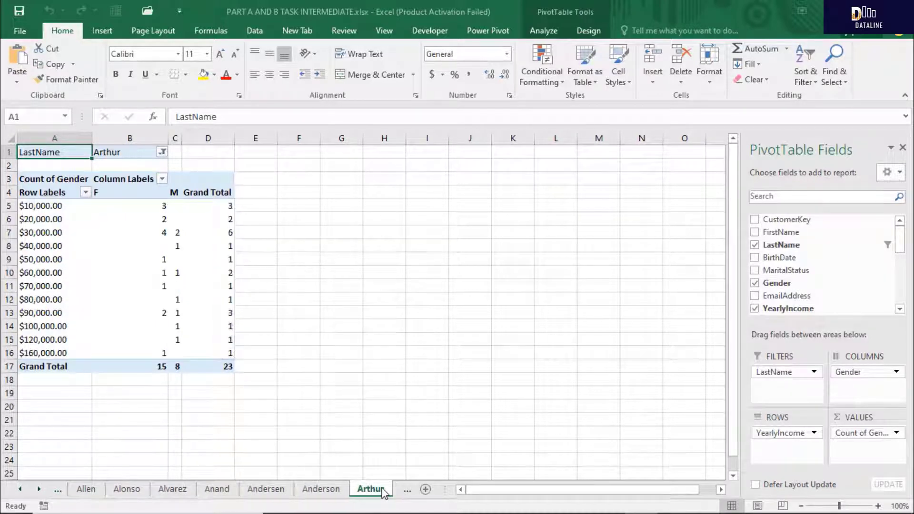
left_click(217, 490)
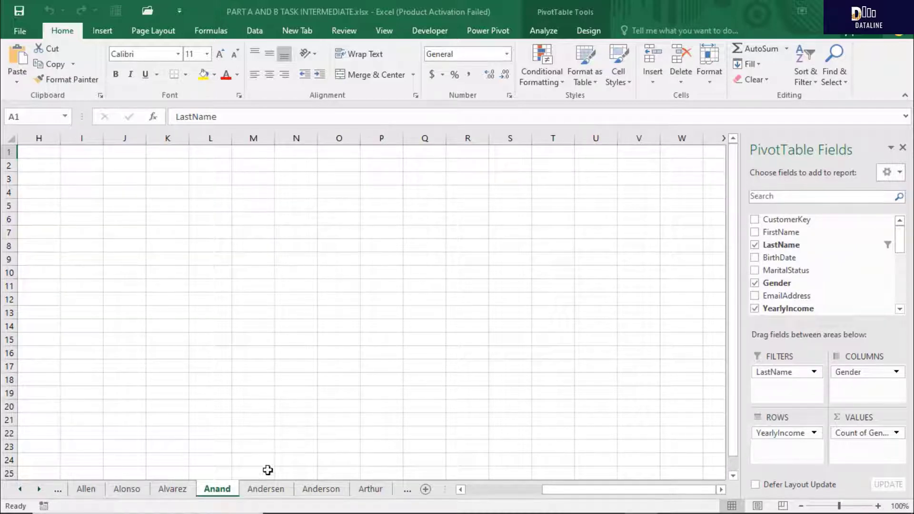
left_click(263, 493)
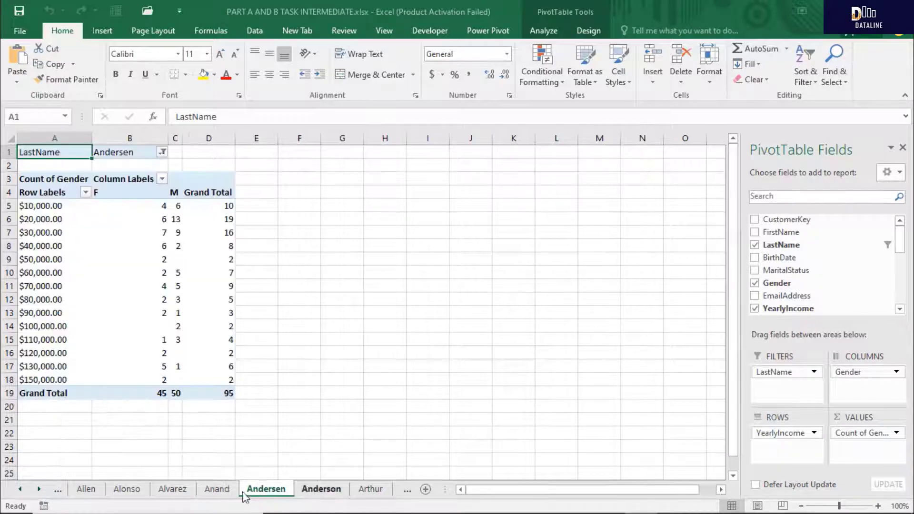
left_click(121, 491)
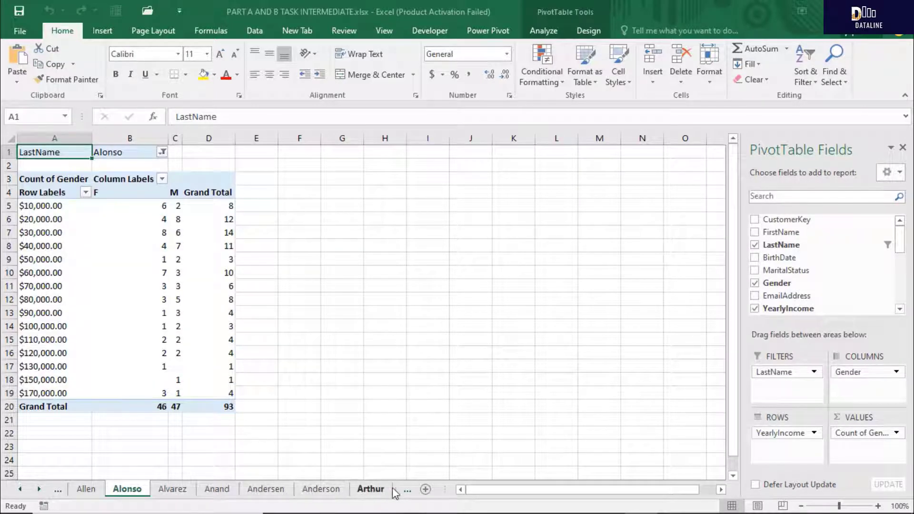
left_click(407, 491)
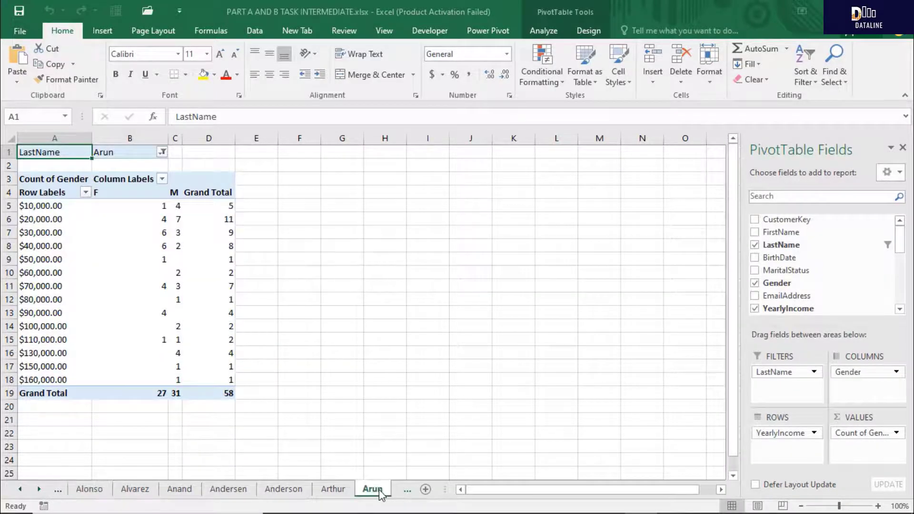
left_click(344, 494)
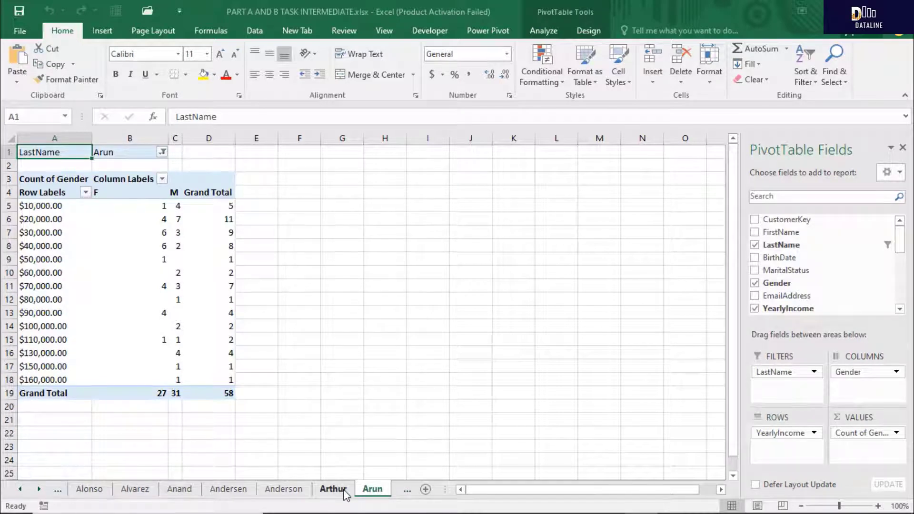